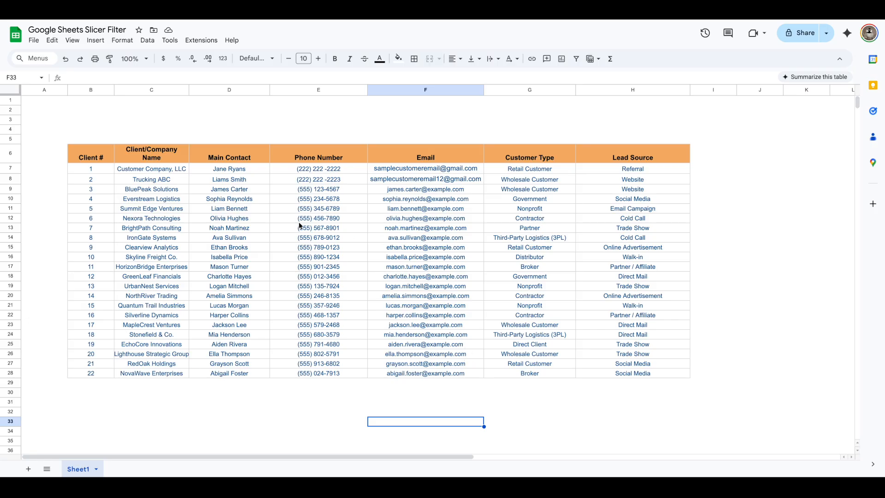
Step: Create a filter across the table headers from Client # to Lead Source and check the Client # filter options
left_click_drag(84, 157, 655, 163)
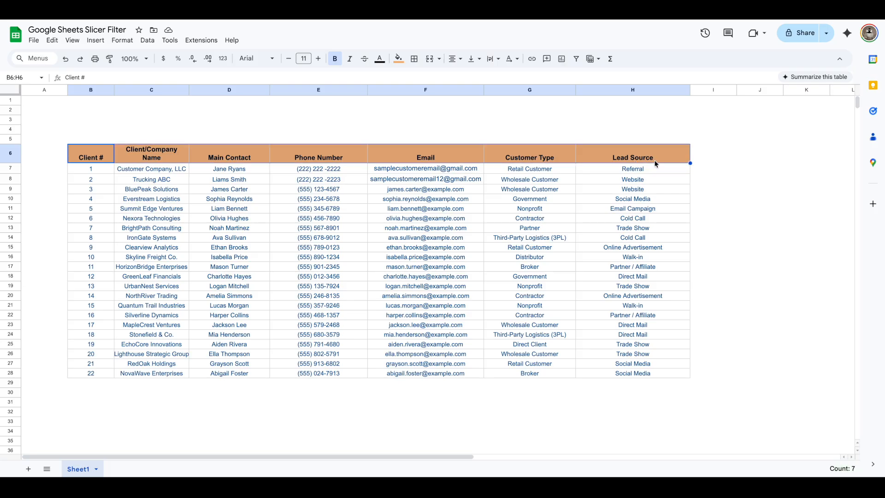
left_click(576, 60)
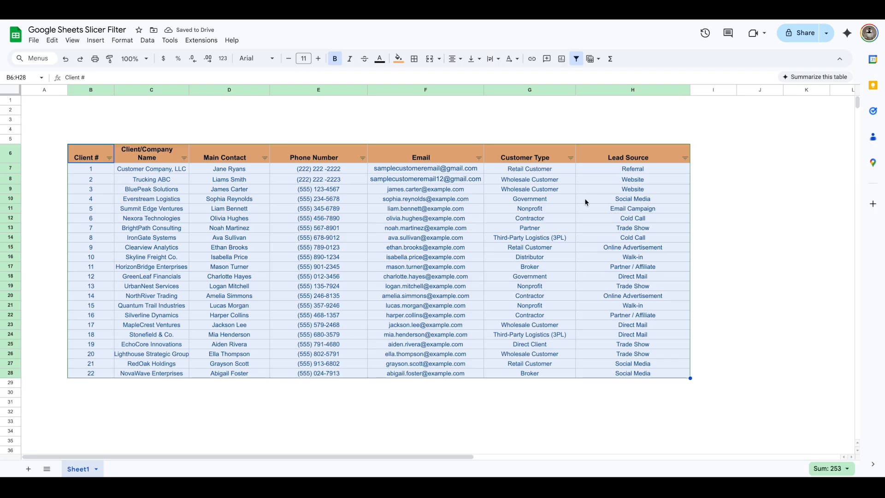
left_click(109, 158)
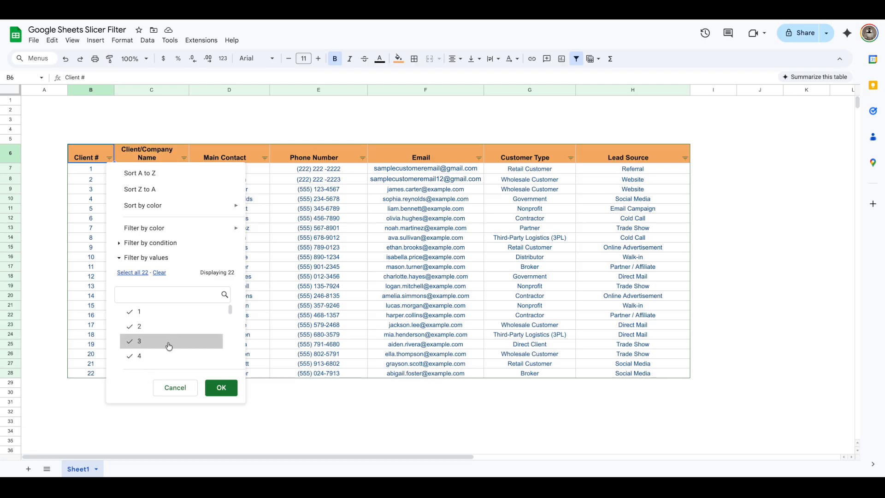
left_click(251, 117)
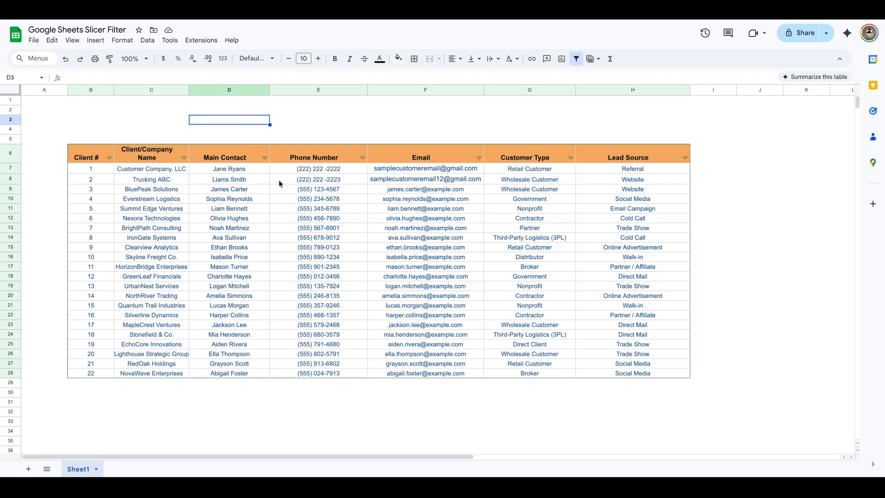
Step: Filter the Main Contact column to show only the first contact in its alphabetical value list
left_click(264, 158)
left_click(183, 272)
left_click(180, 317)
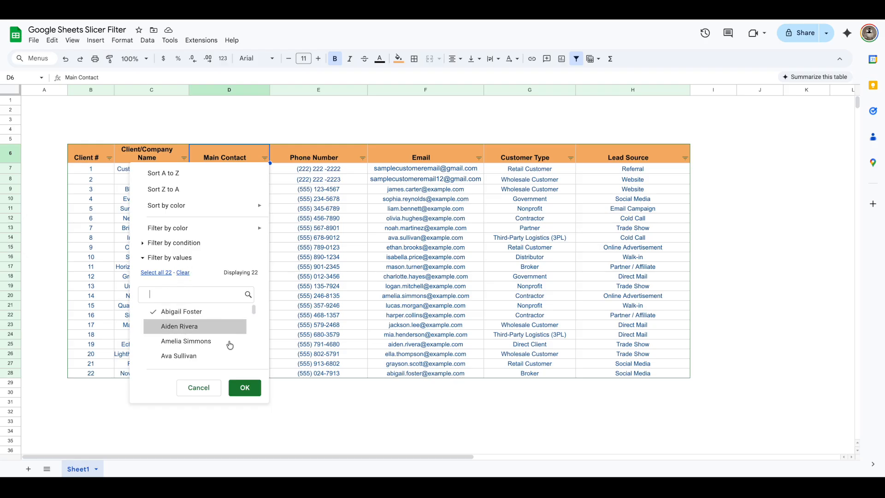
left_click(244, 388)
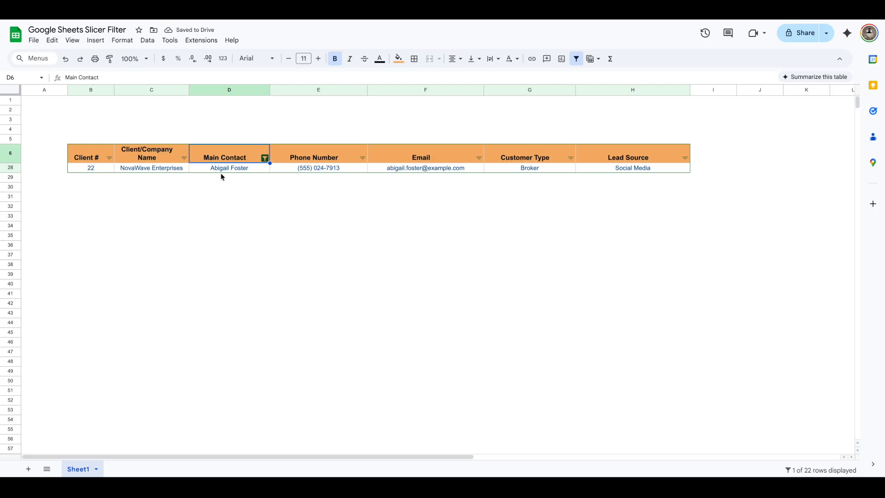
Step: Reselect all values in the Main Contact filter to show every client row
left_click(265, 158)
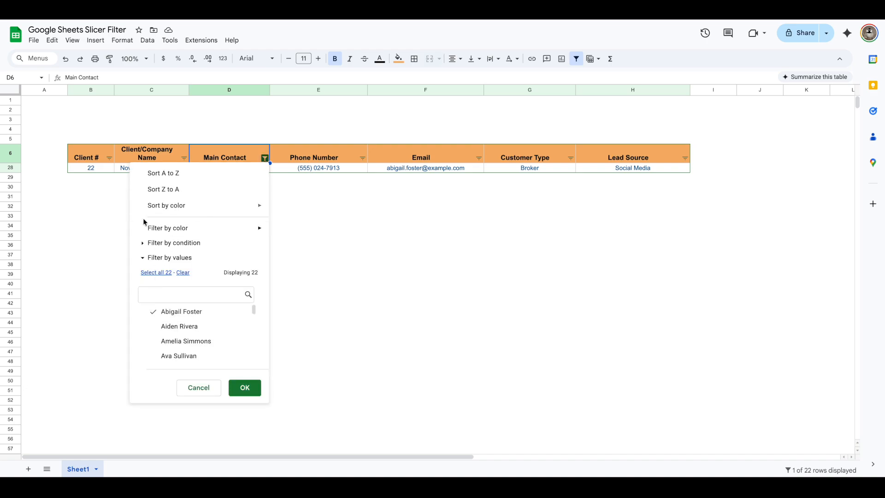
left_click(159, 272)
left_click(244, 387)
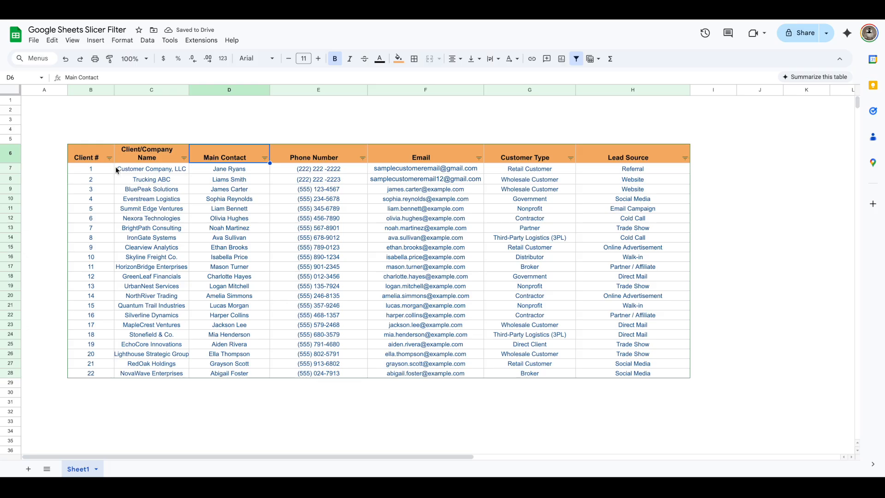
Step: Add a slicer for the client table and place it above the Client # and Client/Company Name headers
left_click_drag(101, 156, 660, 156)
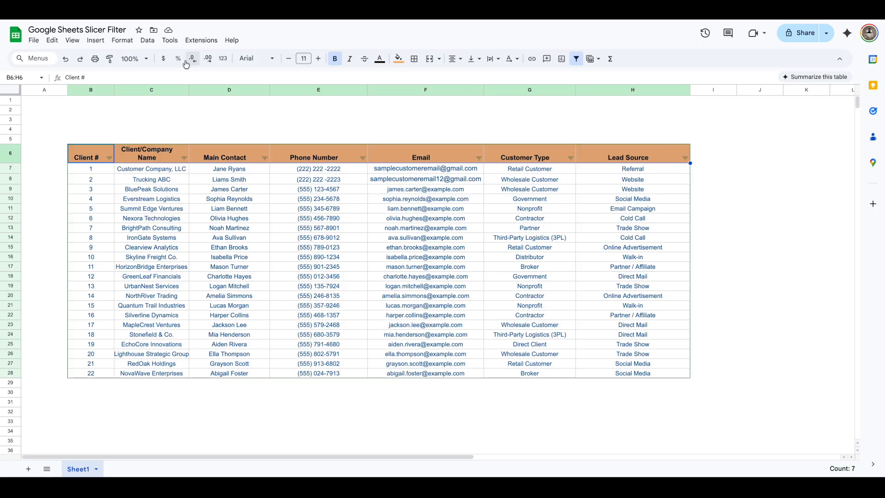
left_click(148, 41)
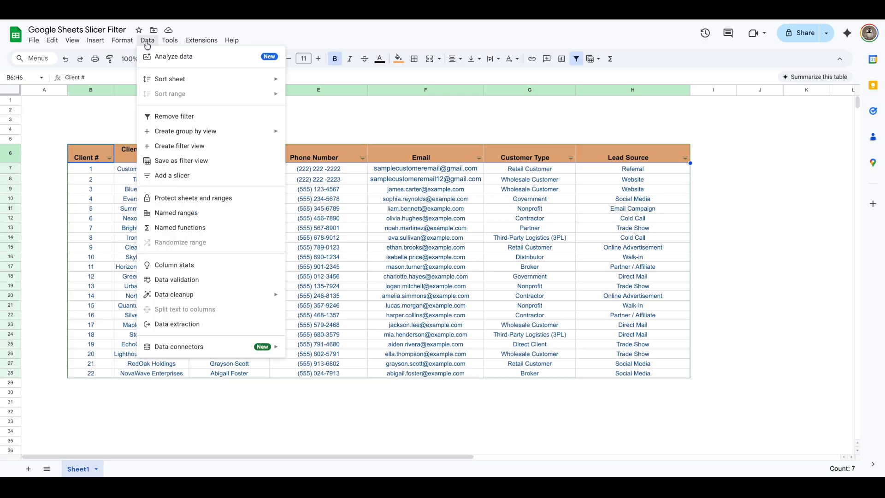
left_click(174, 175)
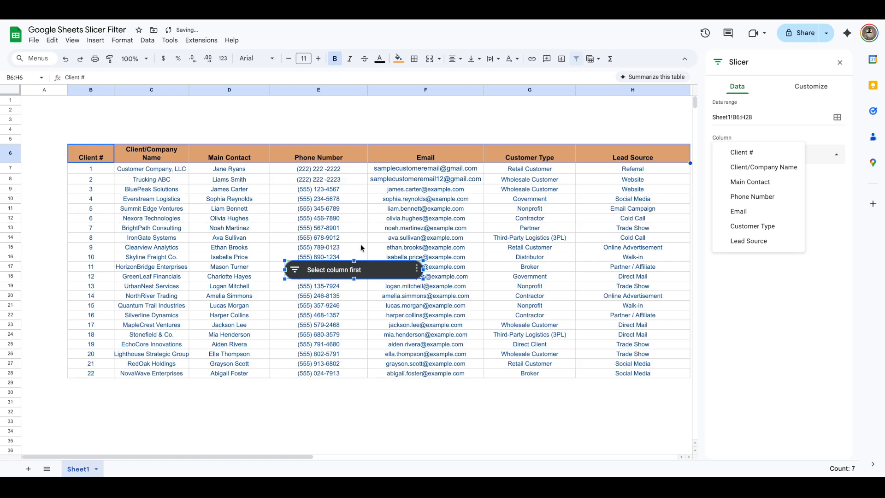
left_click_drag(405, 271, 178, 117)
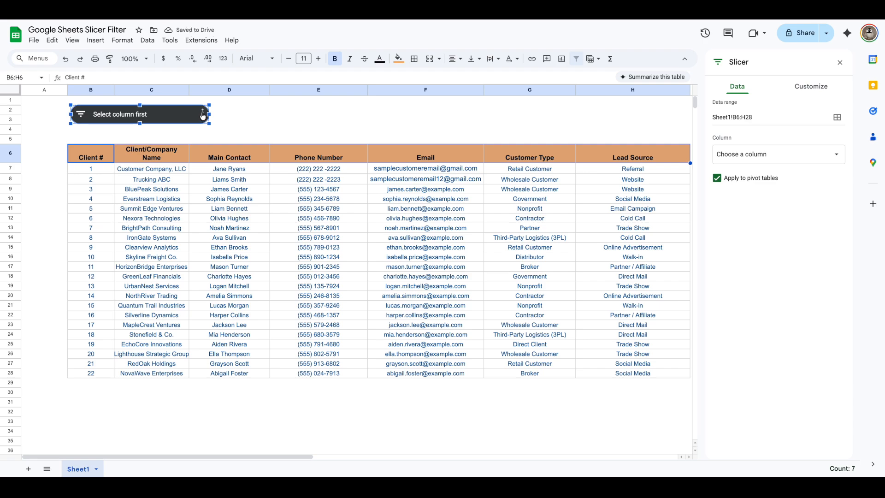
Step: Set the slicer's filter column to Client/Company Name and close its settings
left_click(203, 116)
left_click(215, 127)
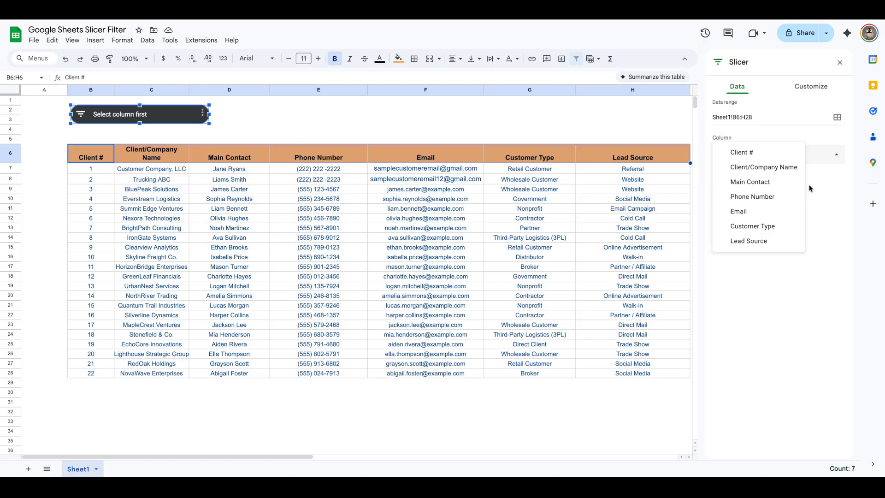
left_click(839, 157)
left_click(840, 157)
left_click(757, 170)
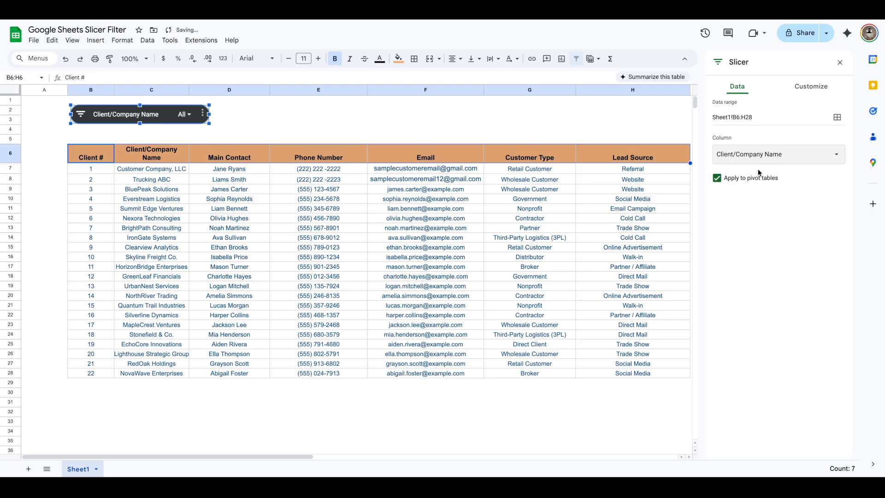
left_click(840, 62)
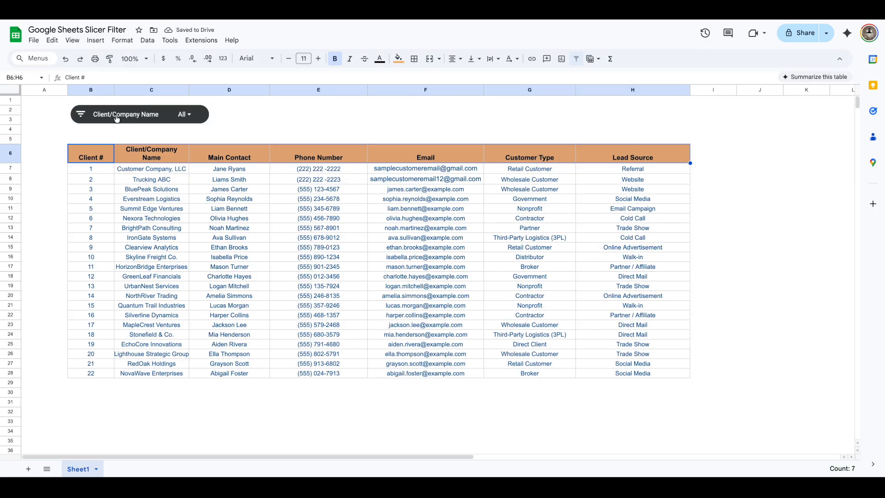
Step: Filter the Client/Company Name slicer to show only Clearview Analytics
left_click(184, 118)
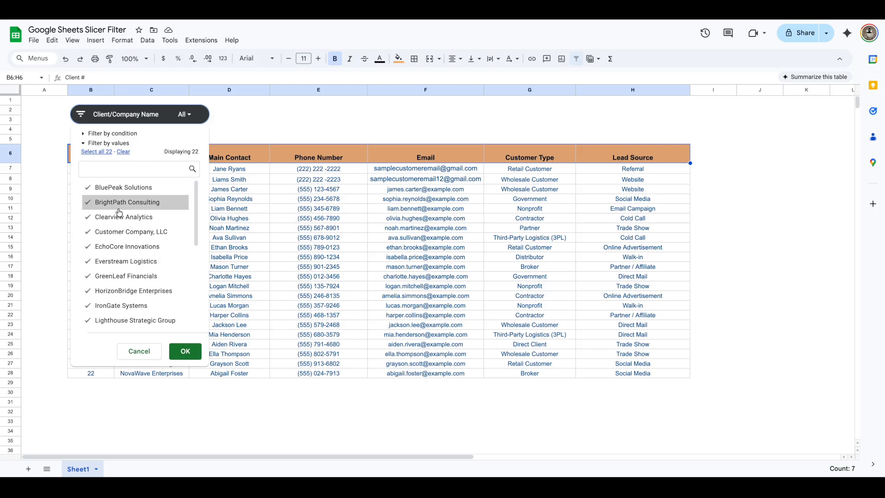
scroll(119, 249, "down", 2)
scroll(122, 258, "down", 4)
scroll(123, 291, "up", 6)
left_click(123, 152)
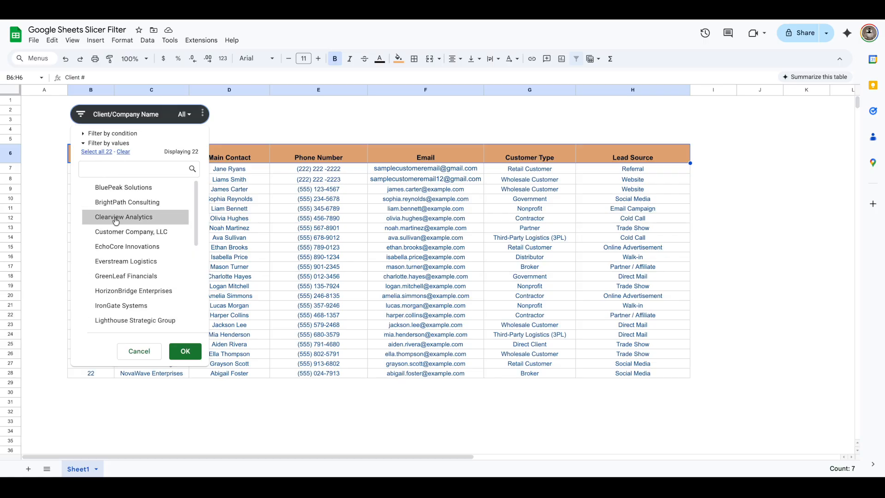
left_click(189, 352)
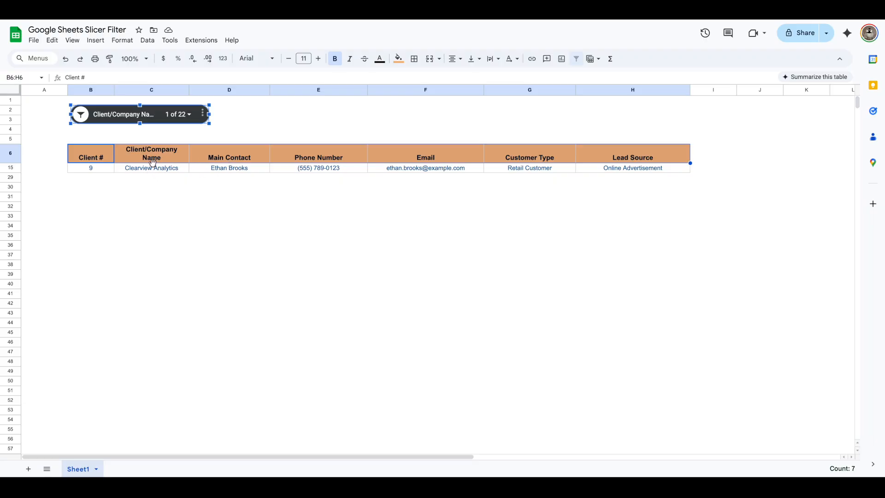
Step: Reselect all companies in the Client/Company Name slicer
left_click(189, 115)
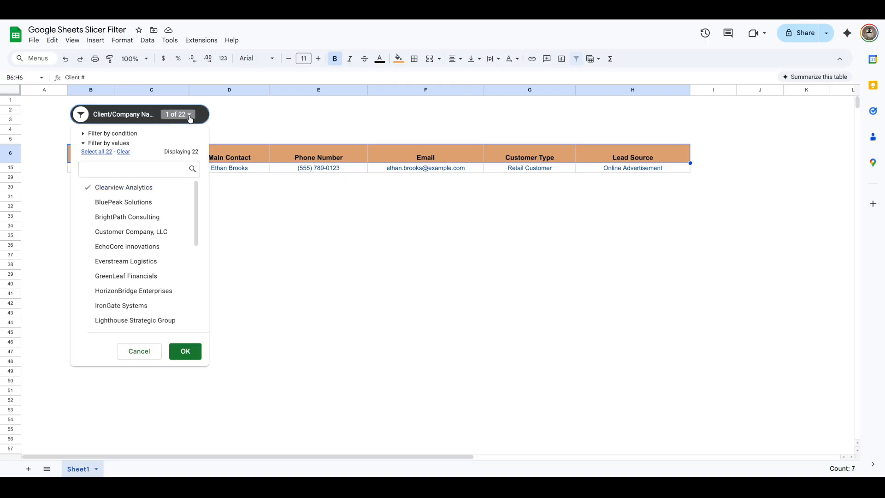
left_click(97, 152)
left_click(183, 353)
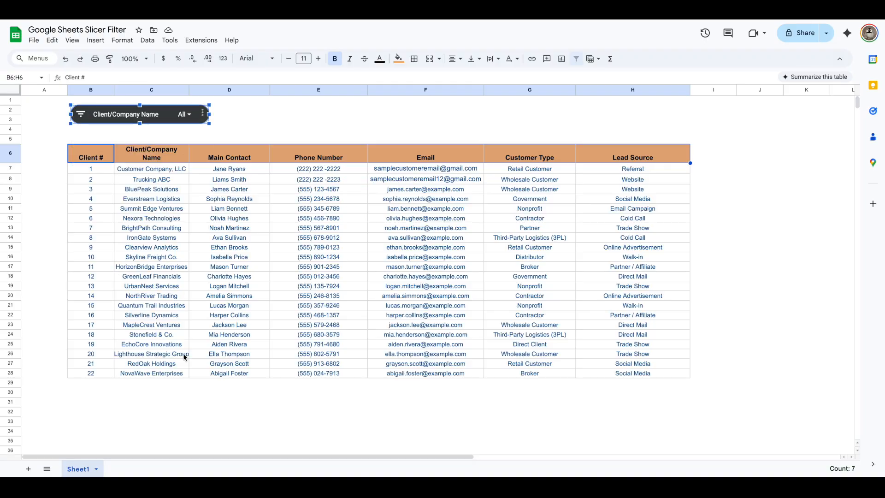
Step: Duplicate the Client/Company Name slicer and align the copy beside the original above the table
left_click(287, 122)
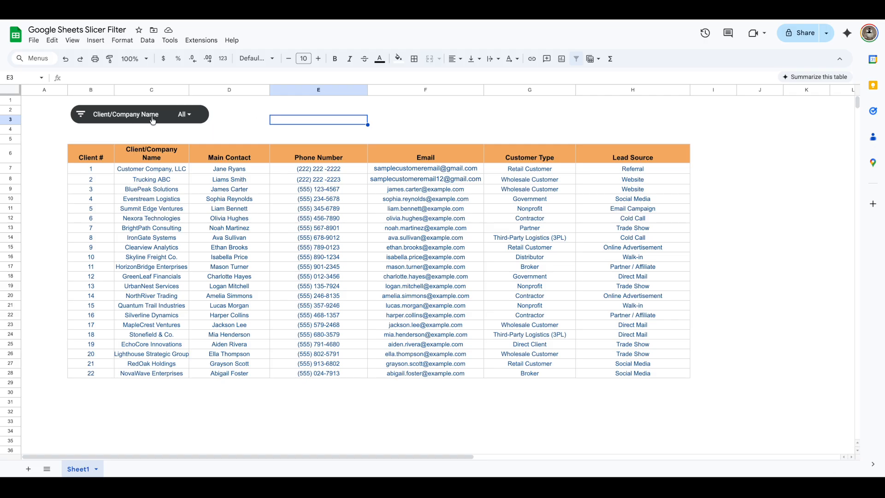
left_click(204, 118)
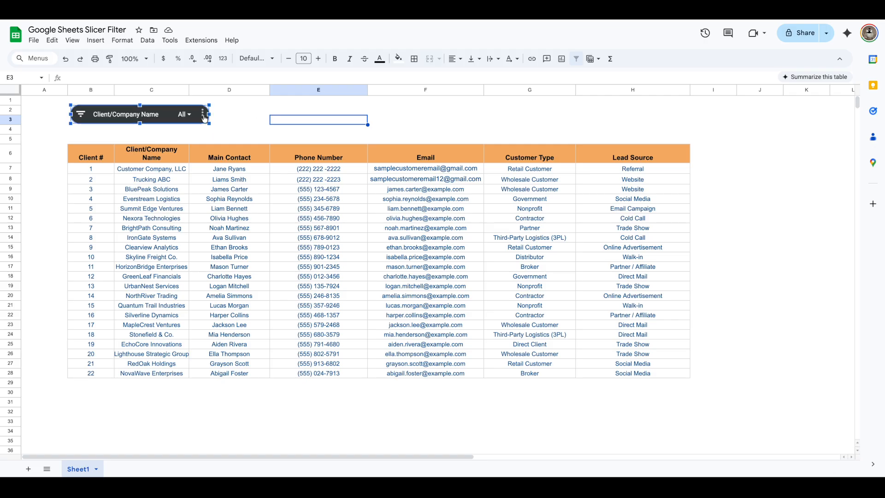
left_click(204, 118)
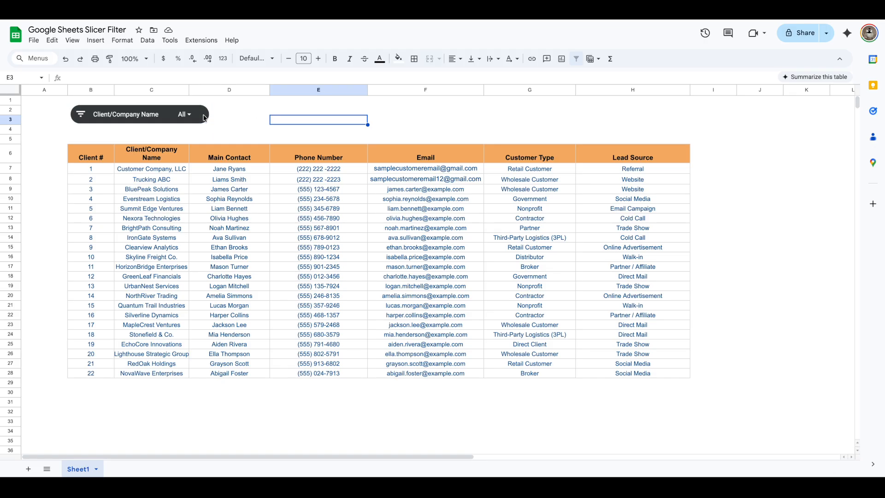
key("ctrl+v")
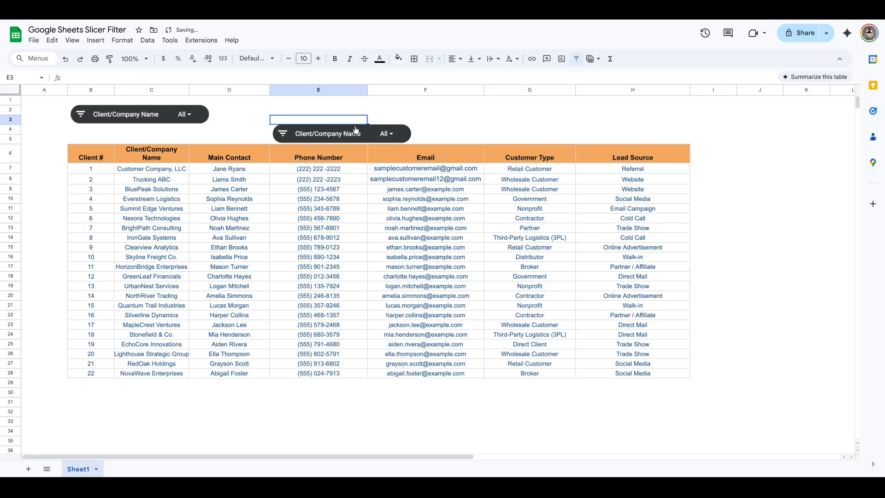
left_click(385, 134)
left_click(366, 135)
left_click_drag(366, 135, 330, 115)
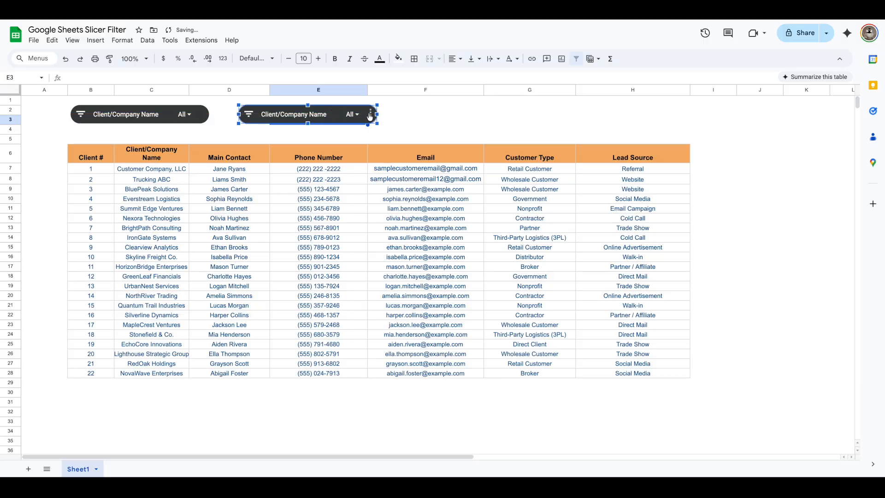
Step: Set the duplicated slicer's filter column to Client #
left_click(370, 113)
left_click(380, 123)
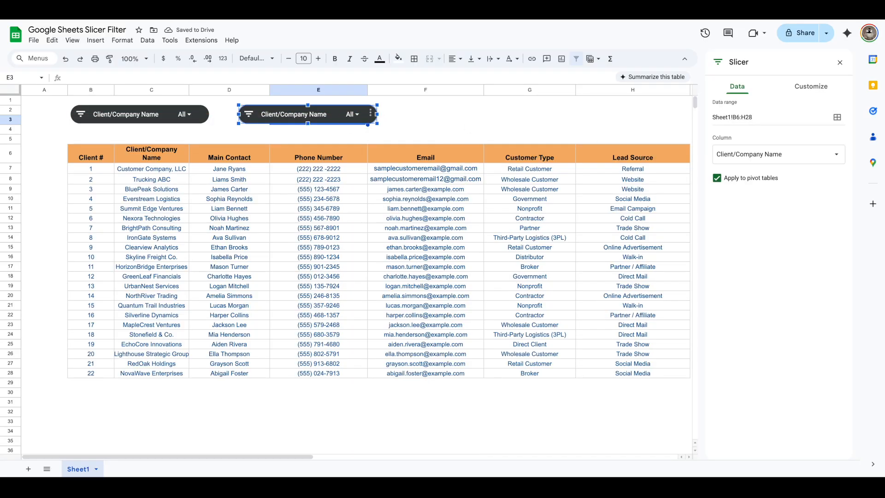
left_click(835, 157)
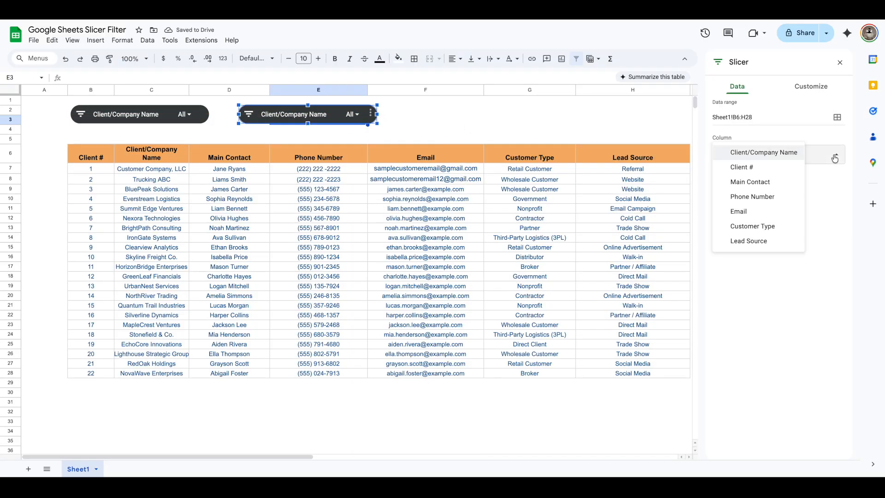
left_click(742, 168)
left_click(384, 120)
Step: Filter the Client # slicer to show only client 1
left_click(352, 116)
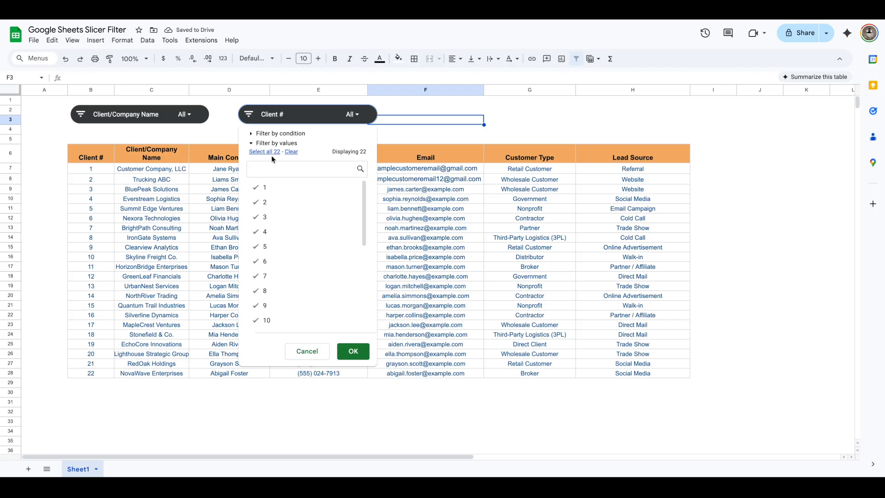
left_click(291, 152)
left_click(268, 189)
left_click(353, 351)
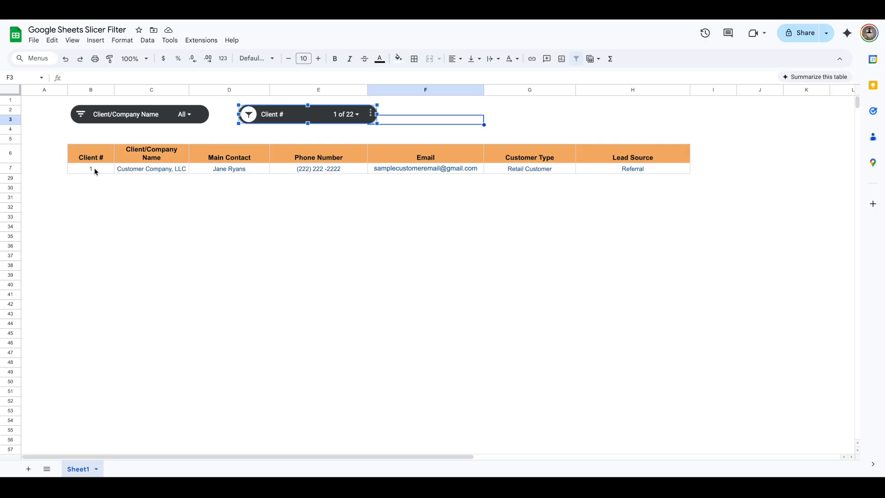
Step: Reselect all client numbers in the Client # slicer
left_click(356, 115)
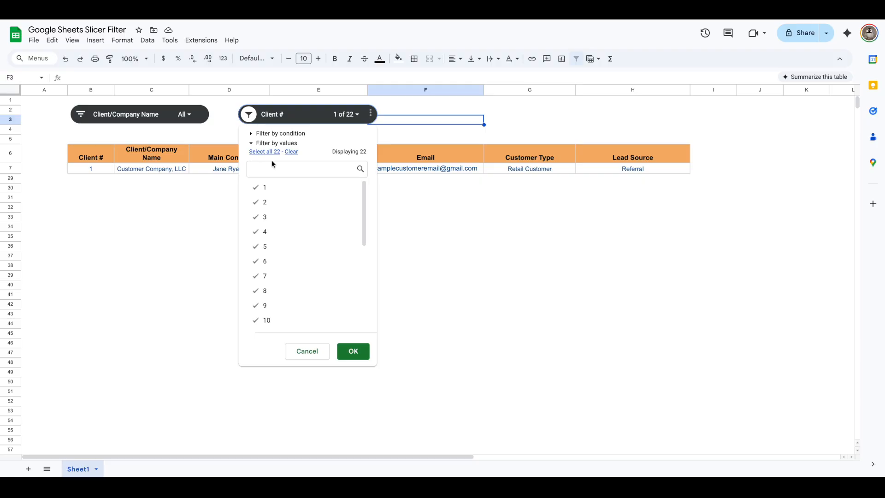
left_click(353, 351)
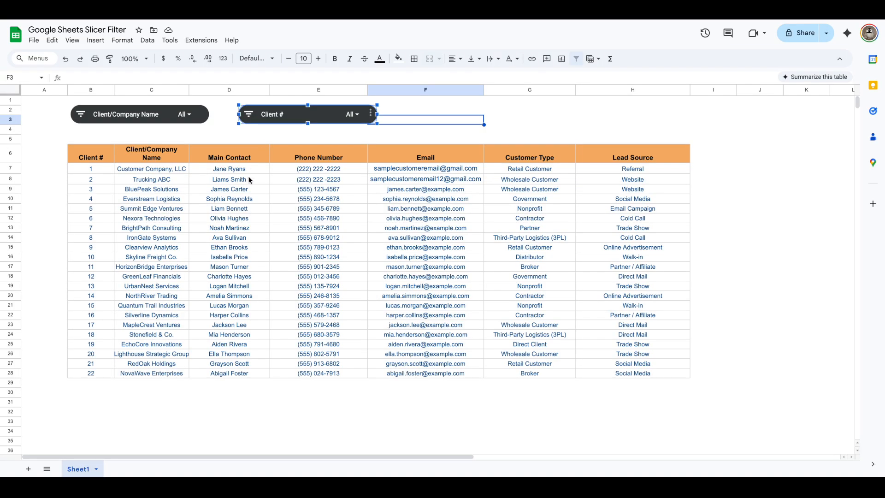
left_click_drag(105, 160, 642, 156)
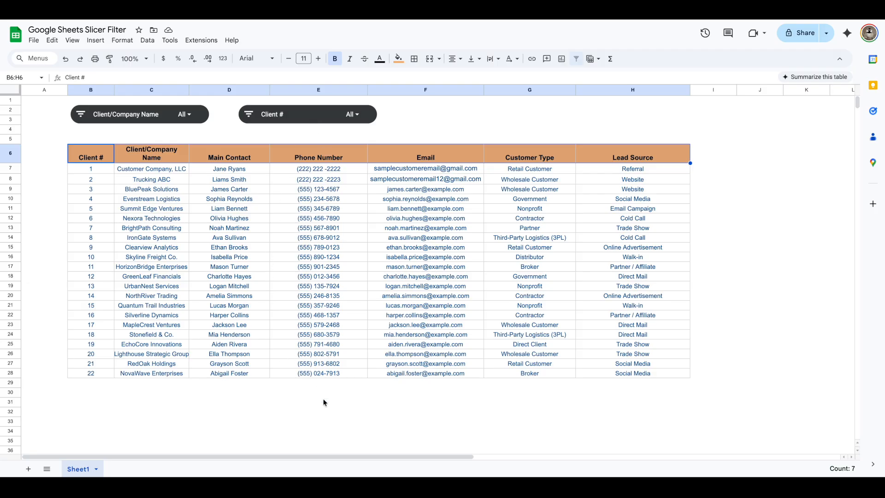
left_click(397, 118)
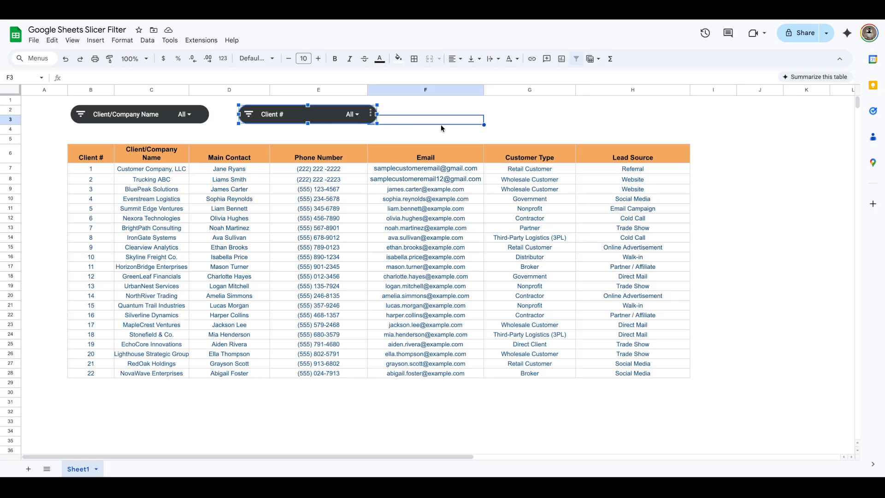
Step: Open the Client # slicer's appearance customization settings
left_click(504, 120)
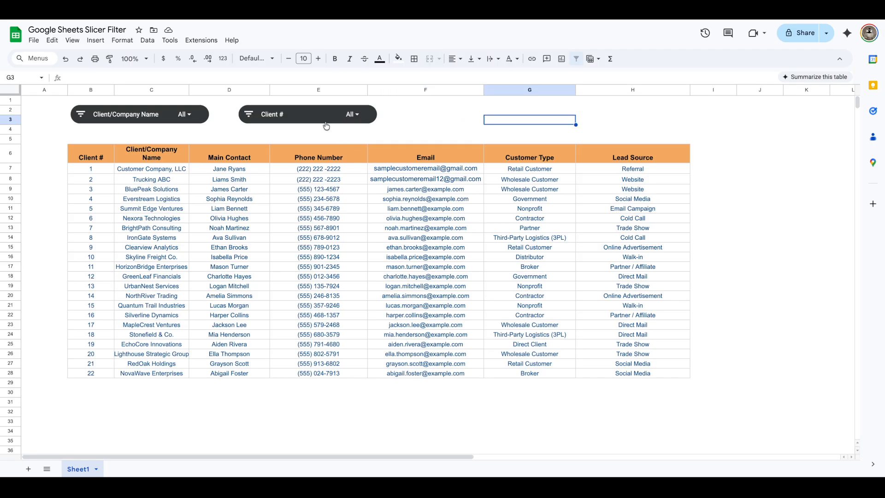
left_click(298, 120)
left_click(371, 114)
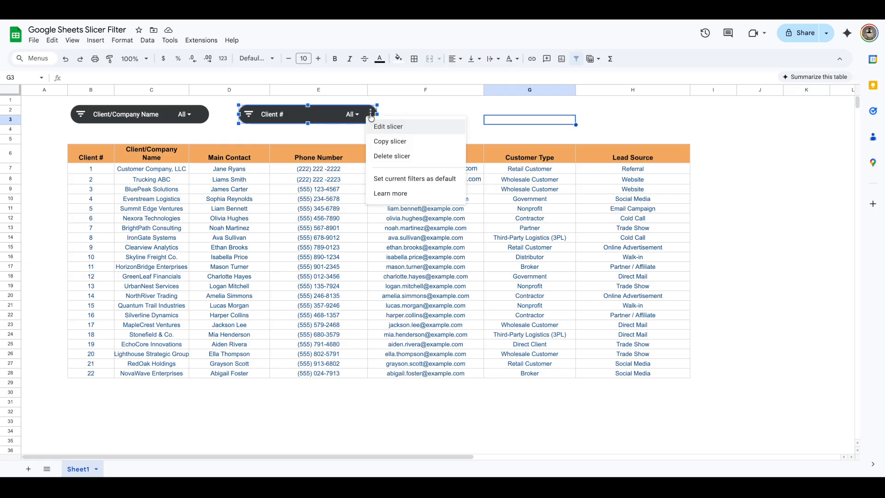
left_click(389, 127)
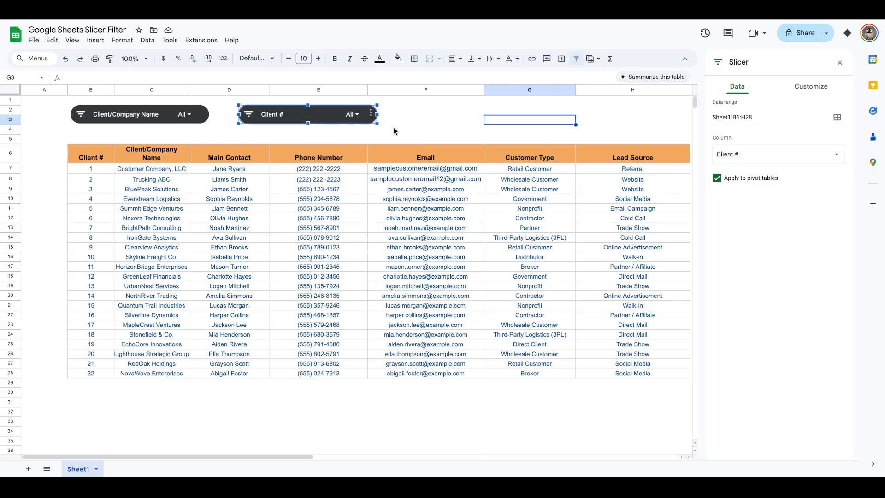
left_click(811, 87)
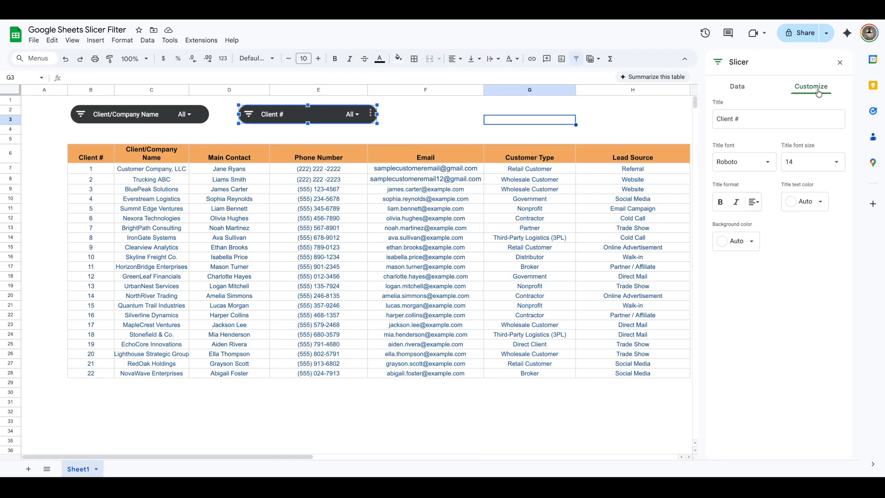
Step: Give the Client # slicer a red background and dark blue title text
left_click(757, 250)
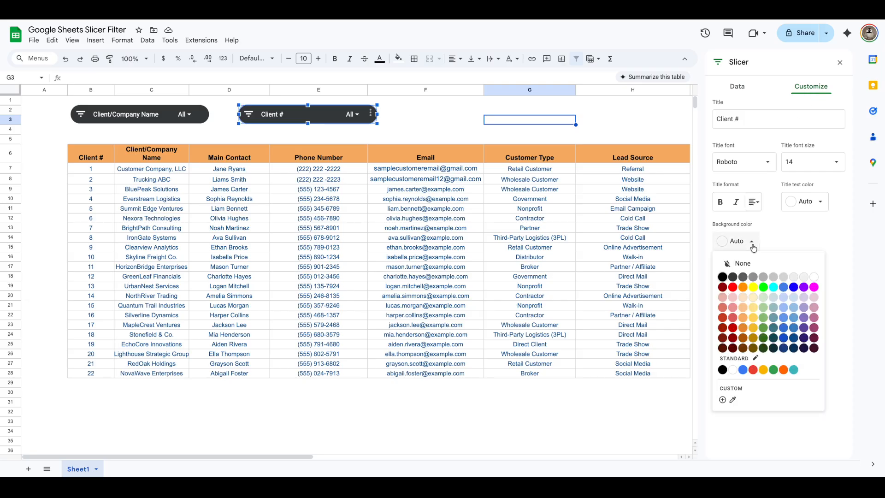
left_click(733, 288)
left_click(817, 204)
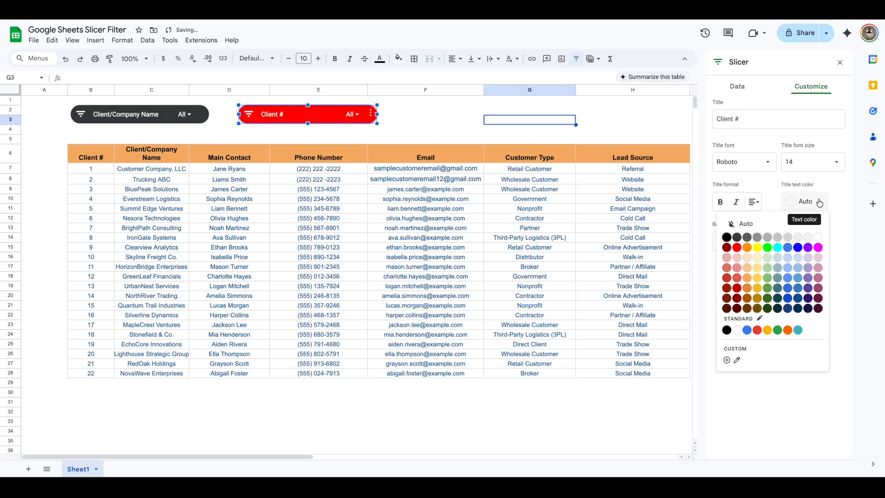
left_click(787, 308)
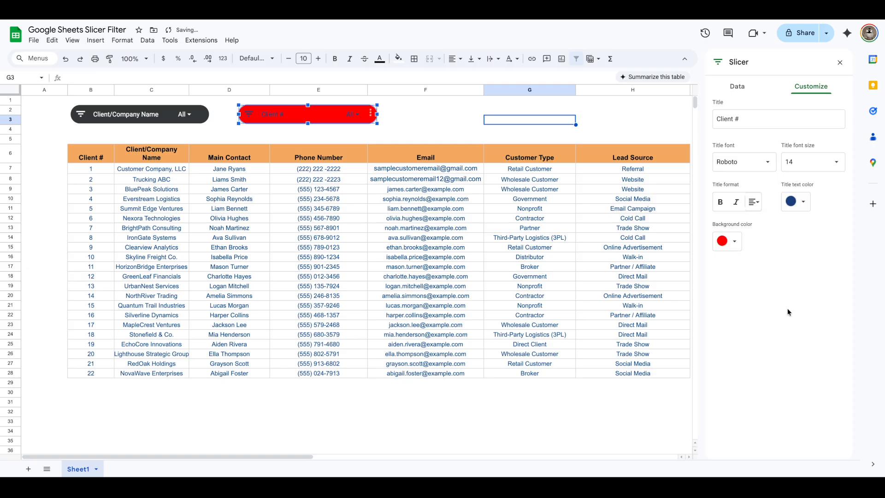
Step: Change the Client # slicer's title text to white and its background to black, and close the slicer settings
left_click(806, 203)
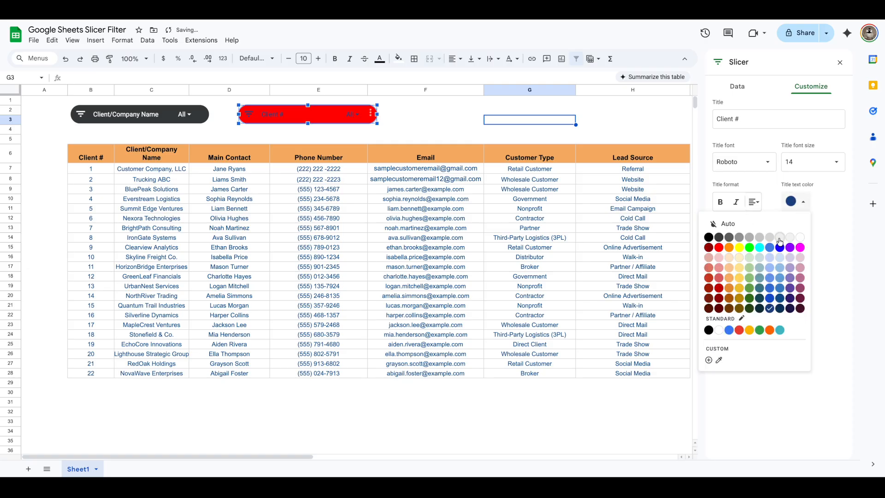
left_click(799, 239)
left_click(733, 242)
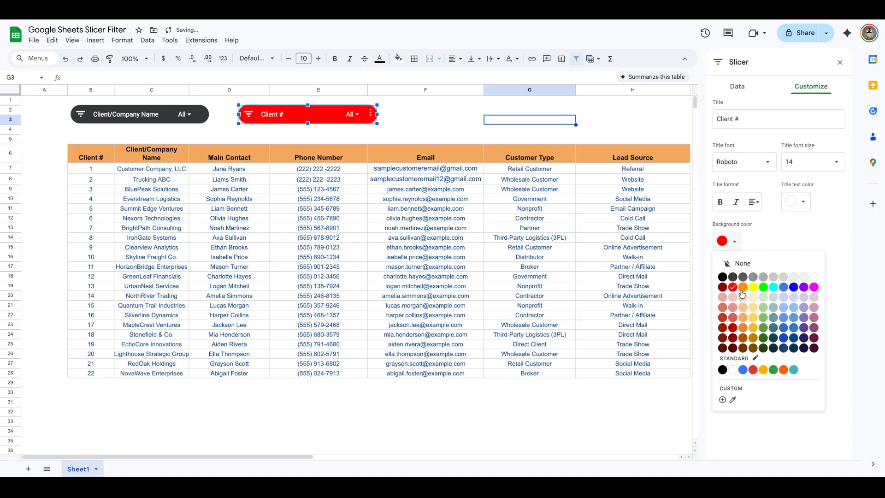
left_click(723, 277)
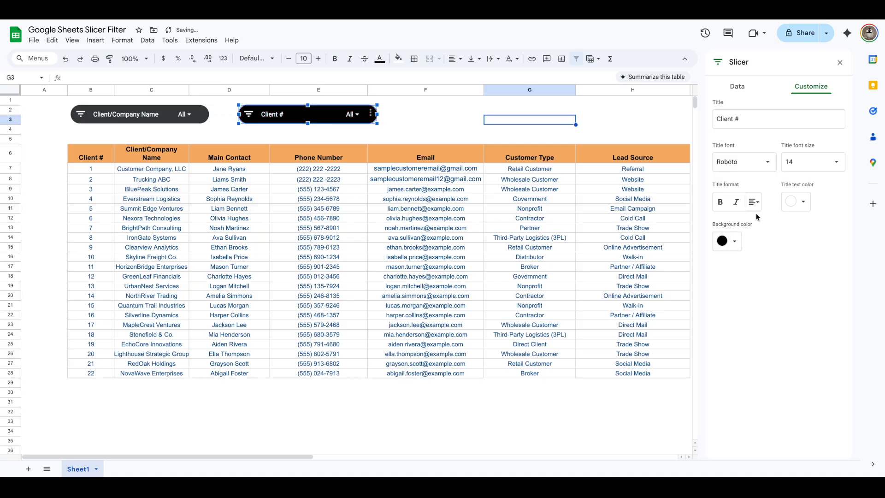
left_click(839, 63)
left_click(438, 128)
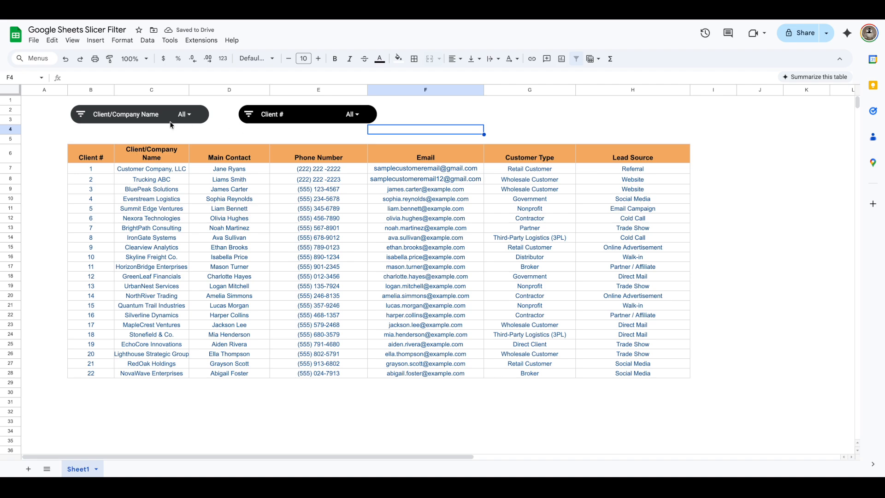
Step: Select the Client # slicer above the table
left_click(329, 120)
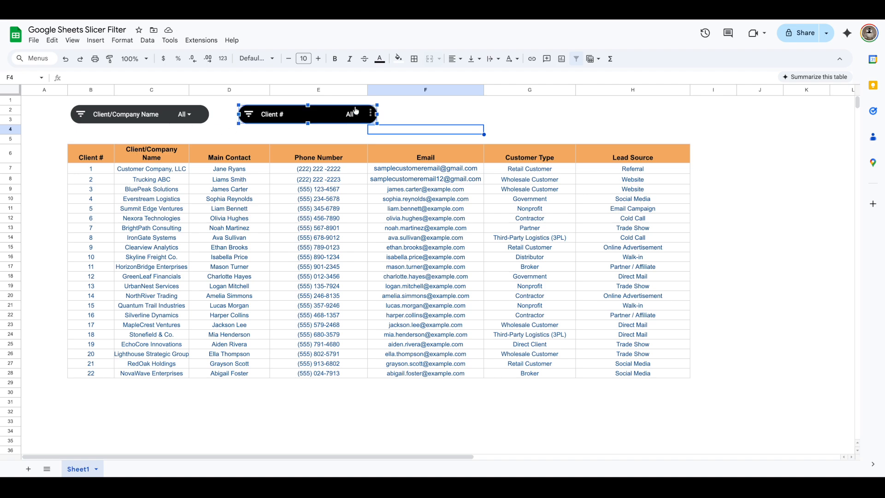